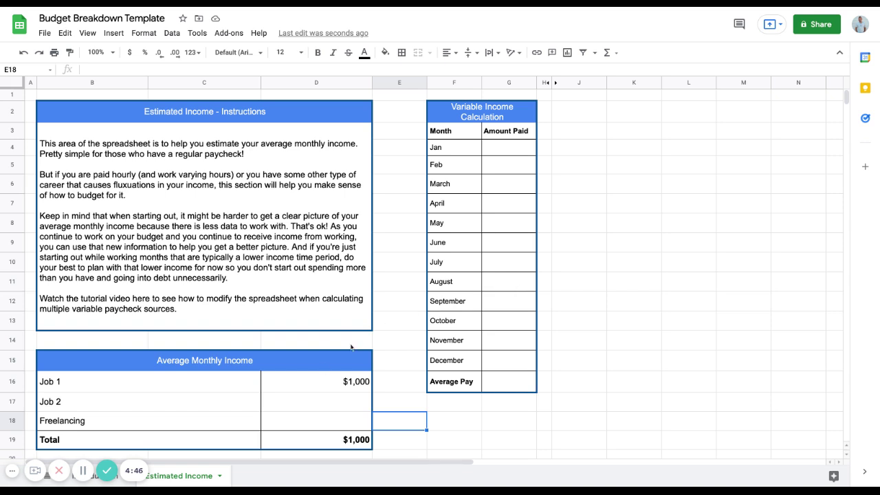
# Step: Clear the Job 1 amount in the Average Monthly Income table and go to the table's total
pyautogui.click(315, 385)
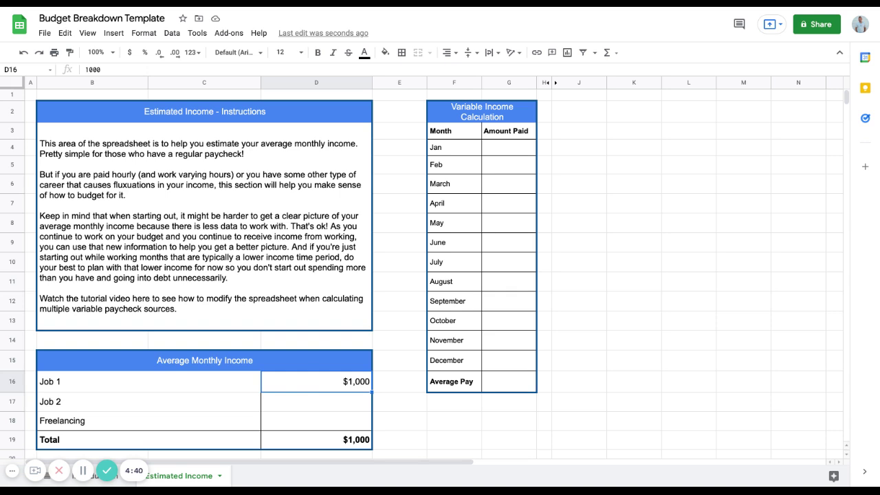
pyautogui.press('Delete')
pyautogui.press('Down')
pyautogui.press('Down')
pyautogui.press('Down')
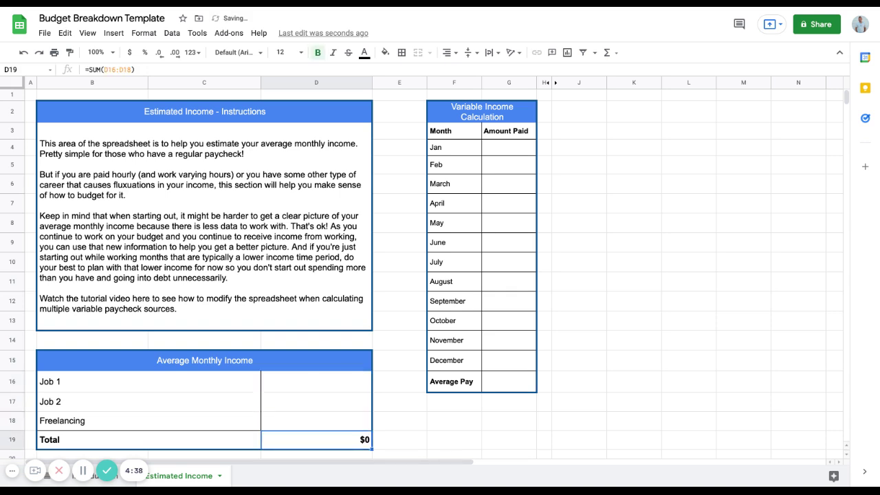
pyautogui.press('Up')
pyautogui.press('Up')
pyautogui.press('Up')
pyautogui.press('Up')
pyautogui.press('Down')
pyautogui.press('Down')
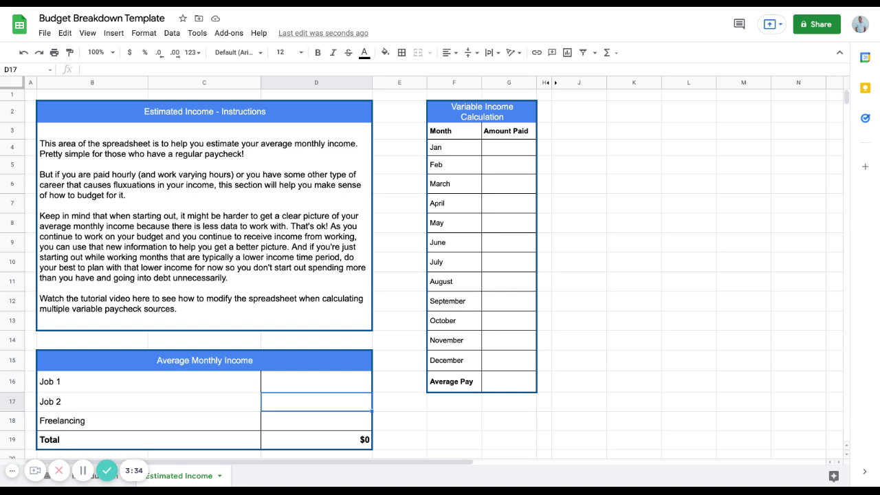
# Step: Enter the amounts paid in the Variable Income Calculation table: 100 for Jan, 150 for Feb and 175 for March
pyautogui.click(501, 150)
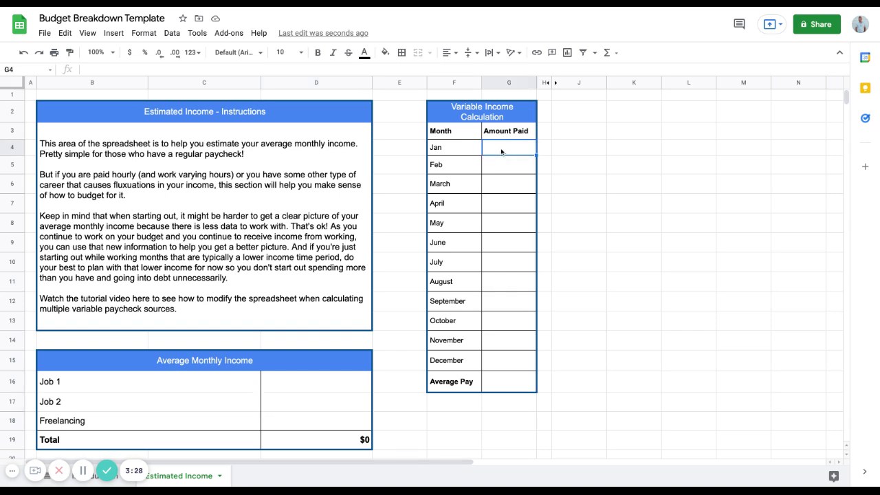
pyautogui.write('100')
pyautogui.press('Tab')
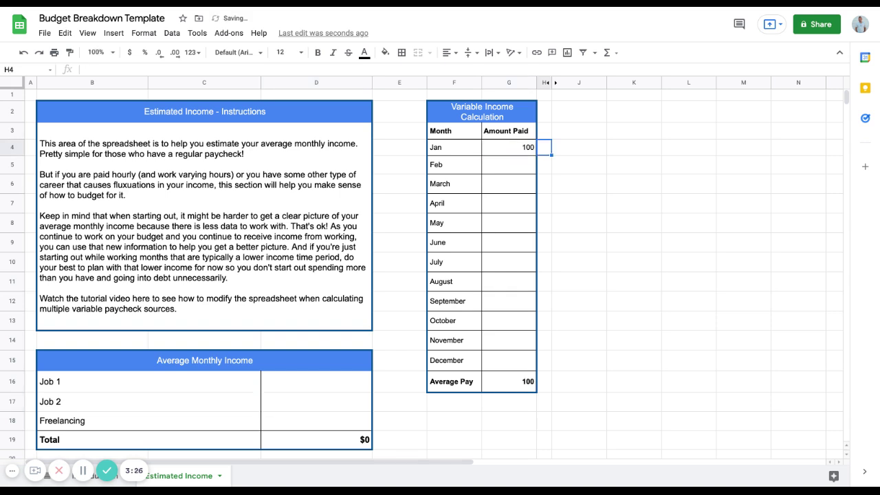
pyautogui.press('Return')
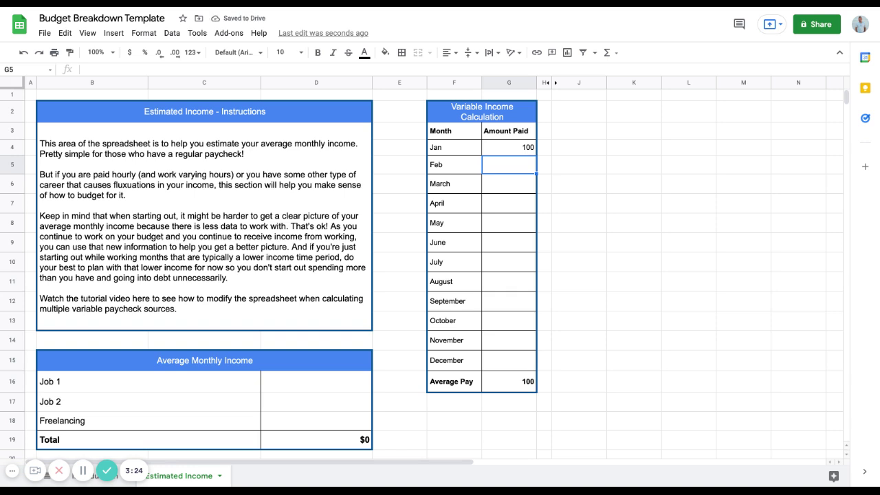
pyautogui.write('150')
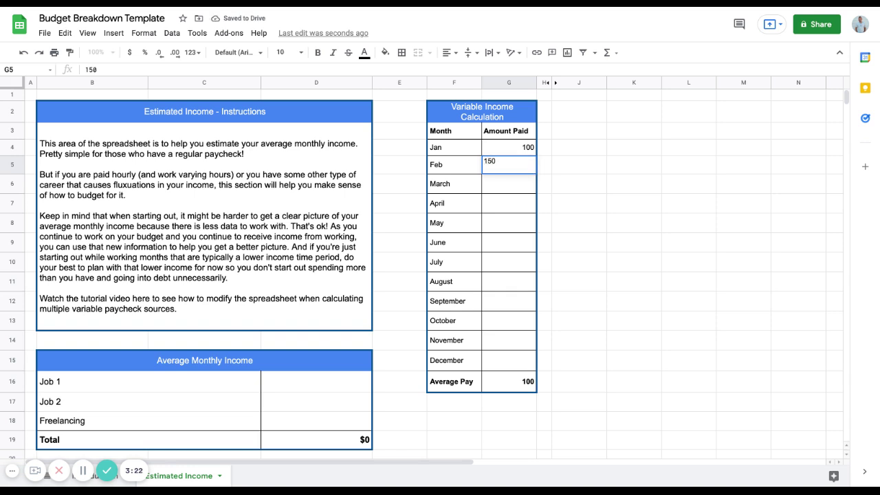
pyautogui.click(502, 192)
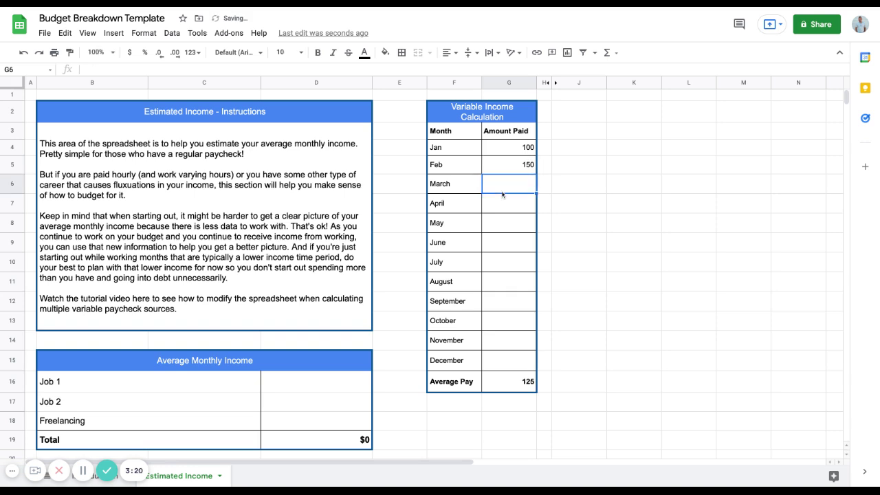
pyautogui.write('175')
pyautogui.press('Return')
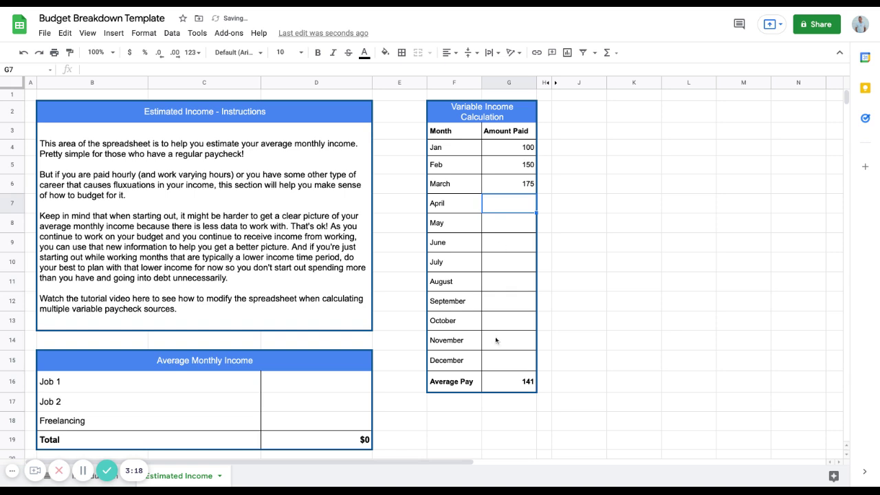
# Step: Inspect the Average Pay formula and unhide column I beside the Variable Income Calculation table
pyautogui.click(518, 385)
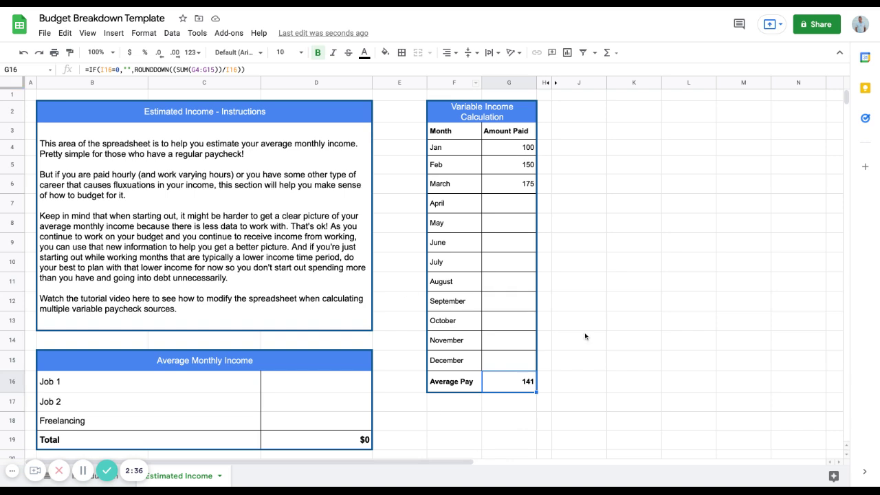
pyautogui.click(554, 83)
pyautogui.click(664, 187)
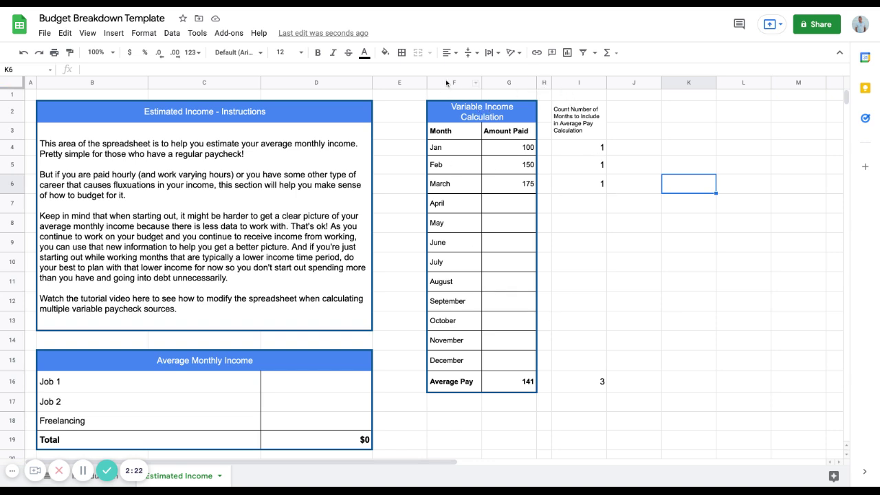
# Step: Copy columns F to I with the Variable Income Calculation table and paste them starting at column J
pyautogui.moveTo(449, 84); pyautogui.dragTo(544, 84)
pyautogui.keyDown('shift'); pyautogui.click(579, 82); pyautogui.keyUp('shift')
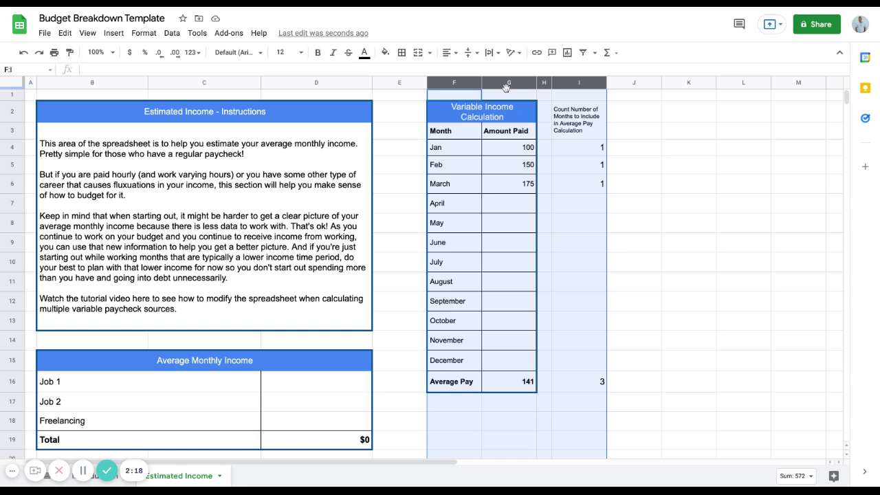
pyautogui.moveTo(507, 86); pyautogui.dragTo(643, 89)
pyautogui.click(628, 84)
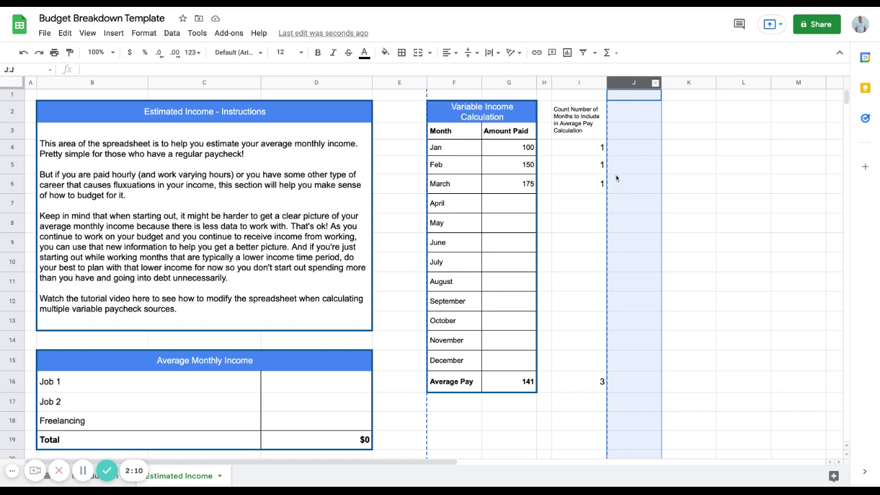
pyautogui.hotkey('ctrl', 'v')
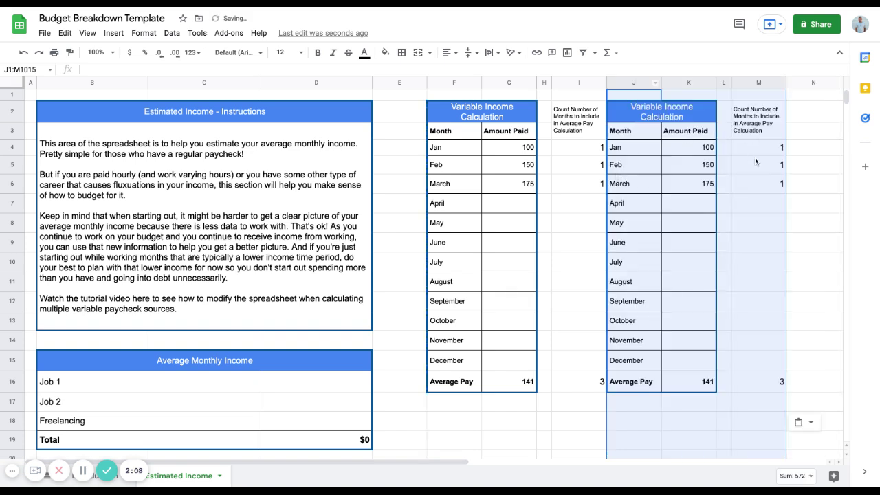
# Step: Set the Jan amount in the copied income table to 200 and check that table's Average Pay
pyautogui.click(686, 154)
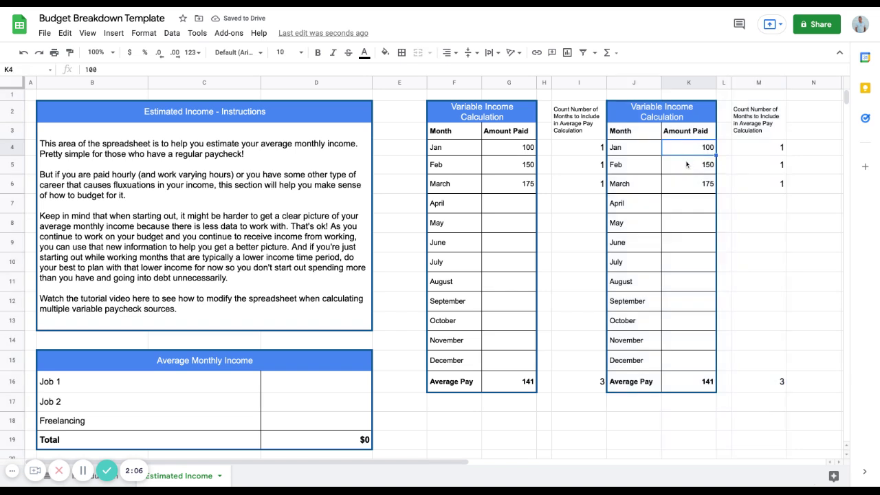
pyautogui.write('200')
pyautogui.press('Return')
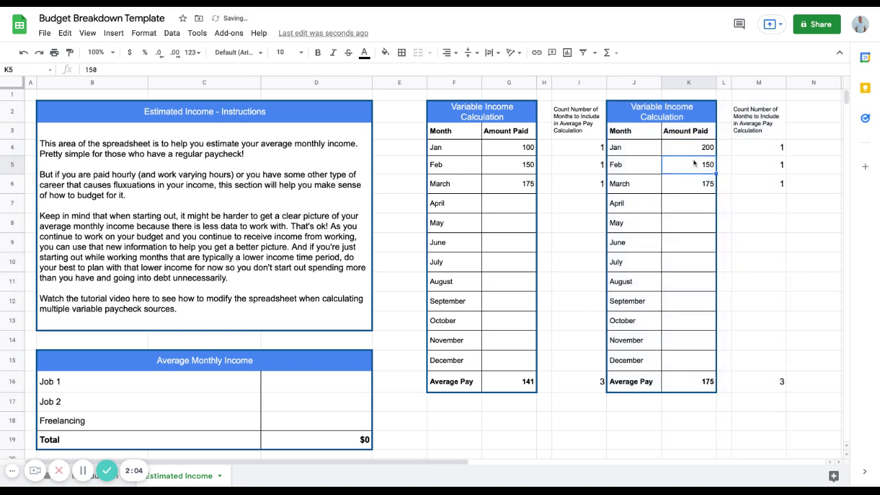
pyautogui.click(705, 386)
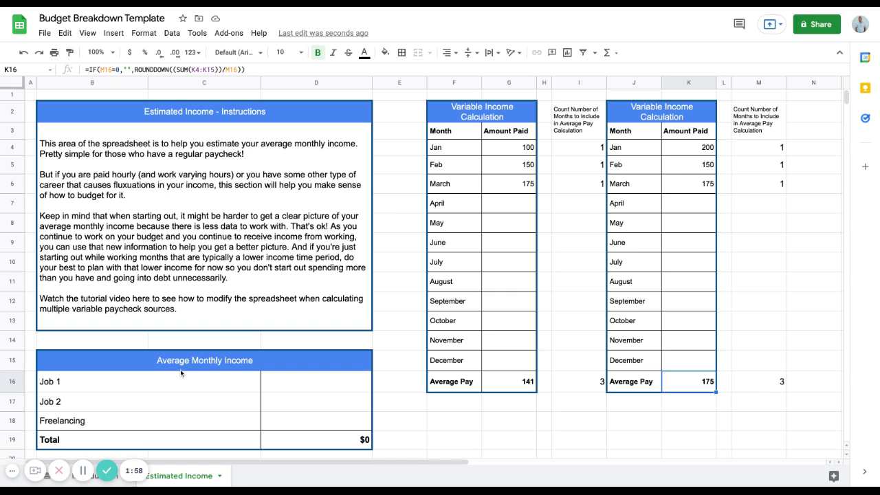
# Step: Fill in the Average Monthly Income table with 141 for Job 1, 175 for Job 2 and 500 for Freelancing
pyautogui.click(296, 381)
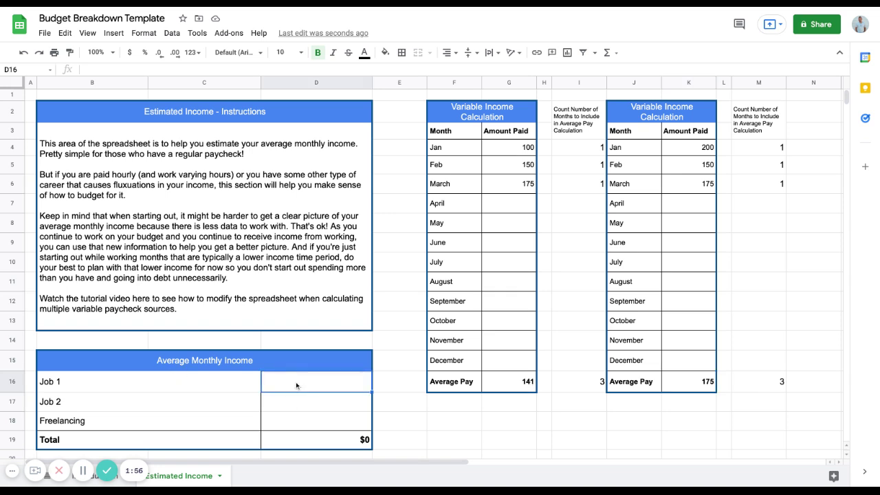
pyautogui.write('141')
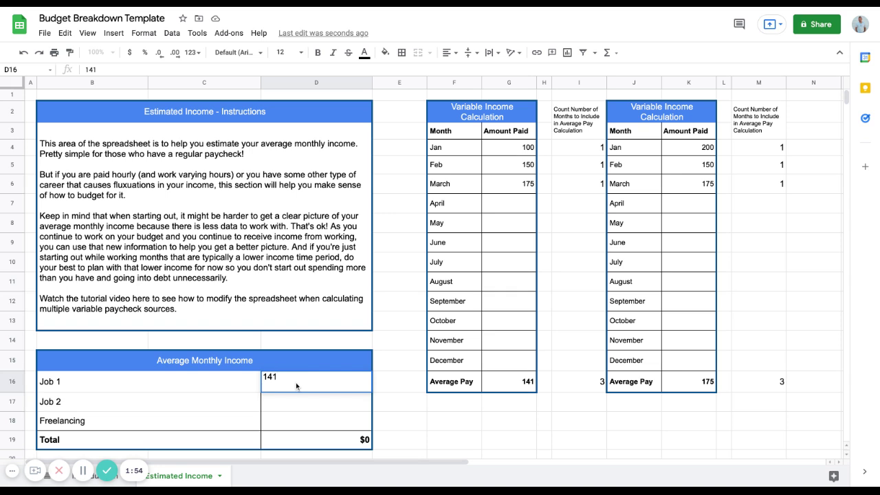
pyautogui.press('Tab')
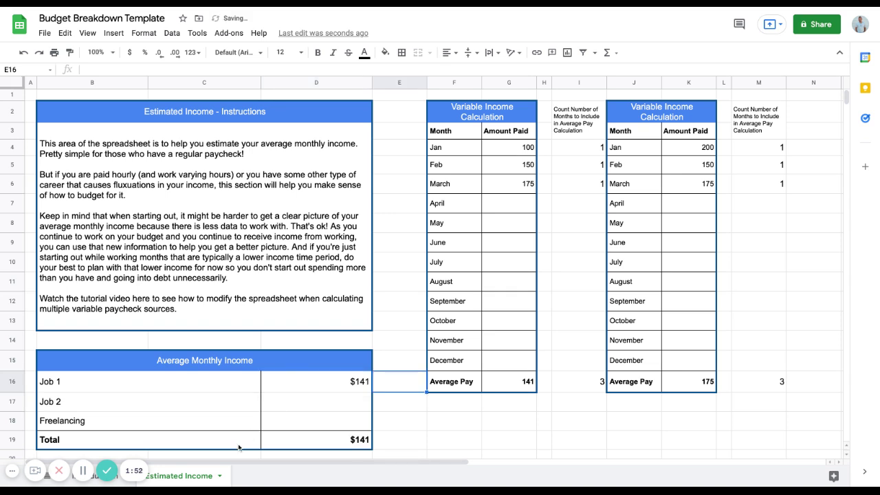
pyautogui.click(299, 403)
pyautogui.write('175')
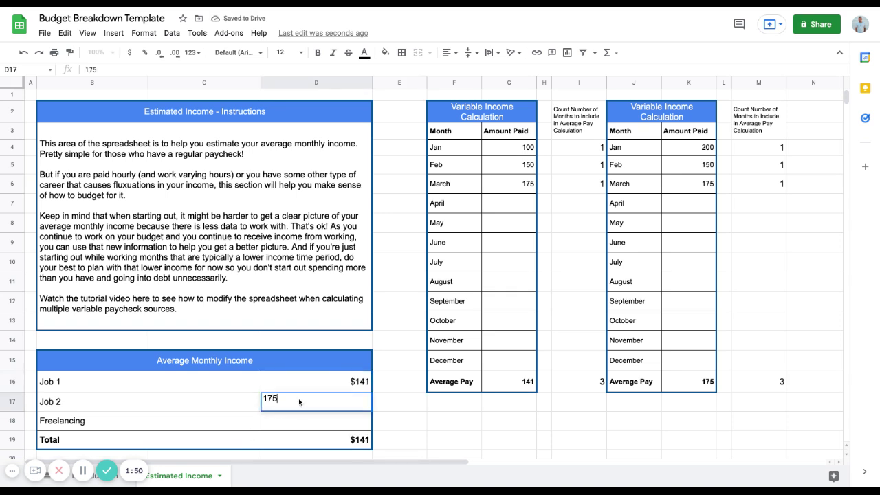
pyautogui.click(305, 426)
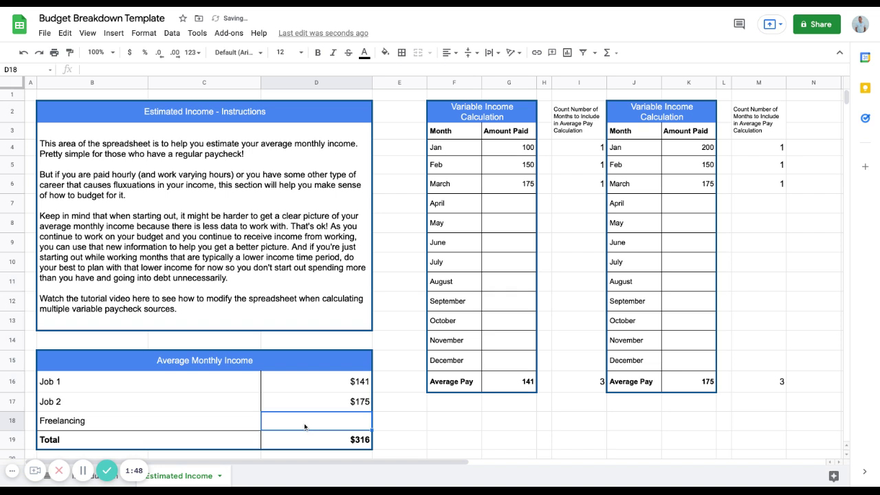
pyautogui.write('500')
pyautogui.press('Return')
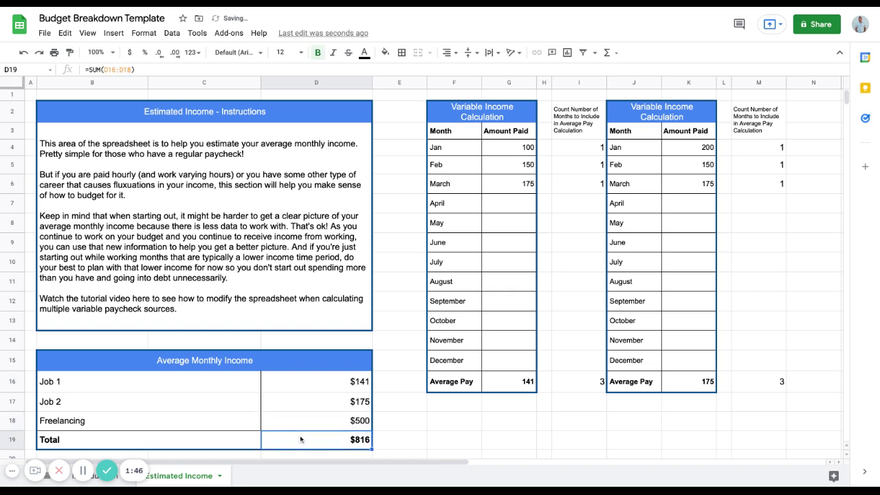